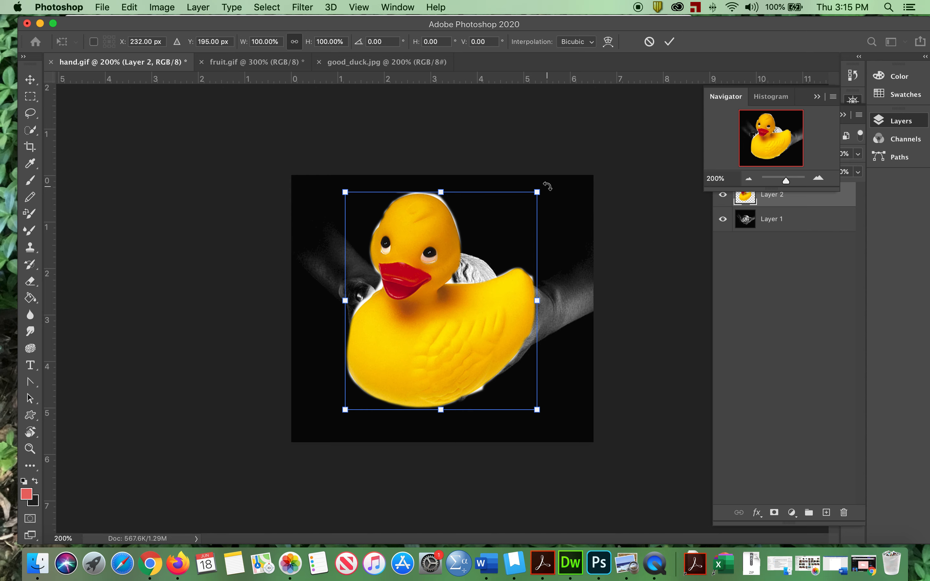
- Rotate the duck clockwise by 11.75°, apply the transform, and collapse the Navigator panel covering the layers list
drag(547, 186, 564, 214)
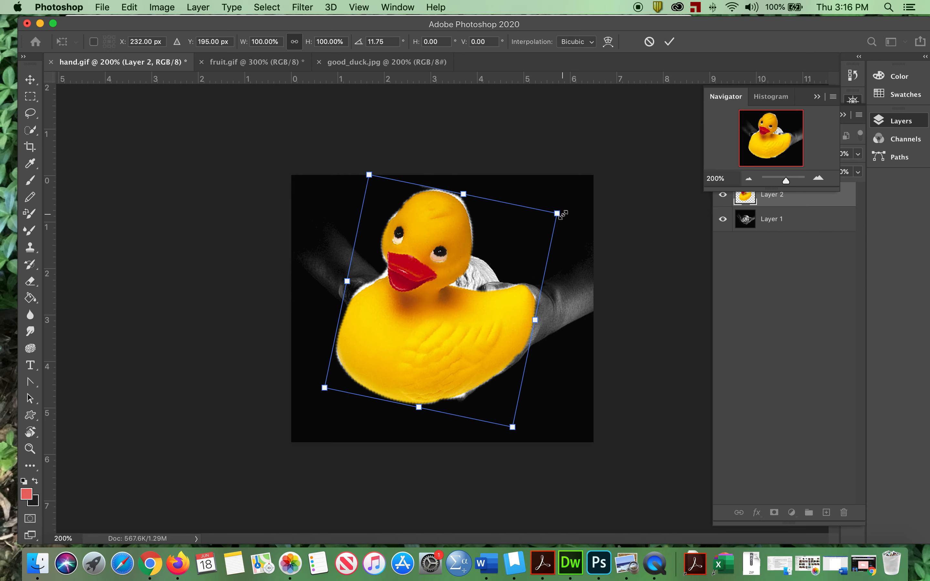
key(Return)
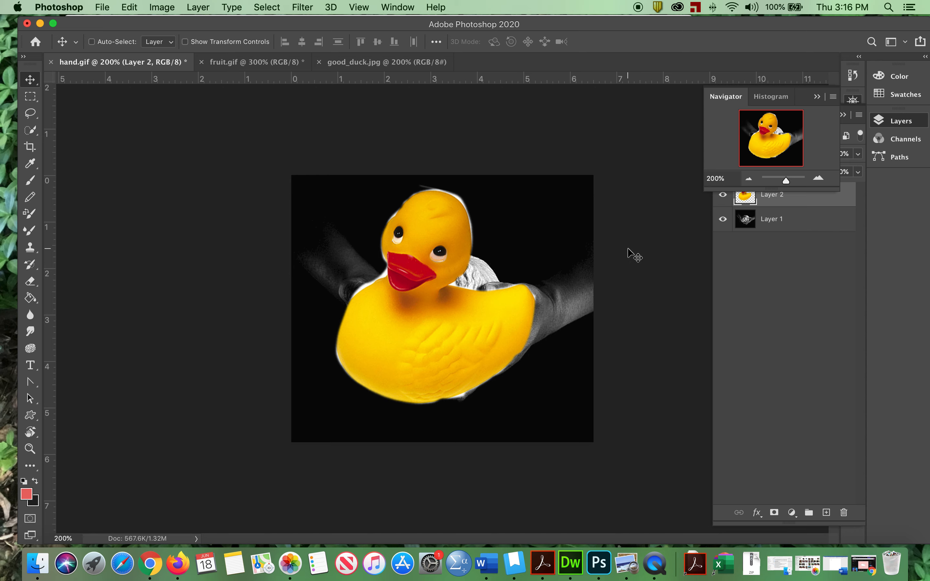
click(816, 99)
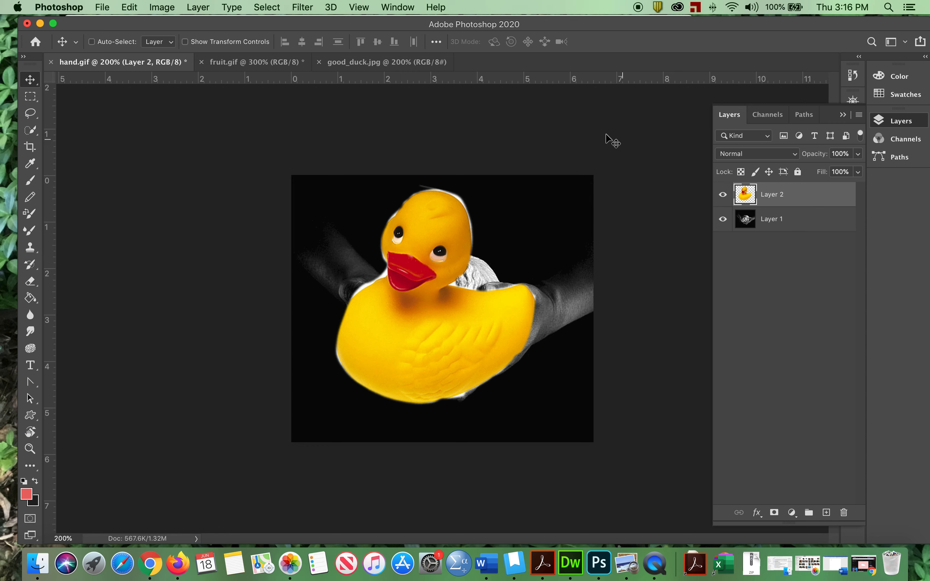
click(397, 7)
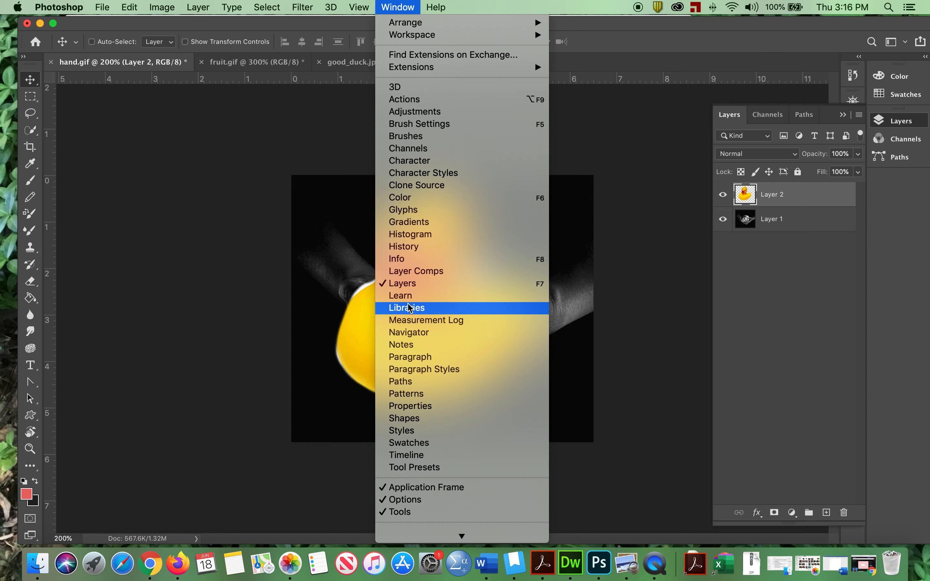
click(649, 246)
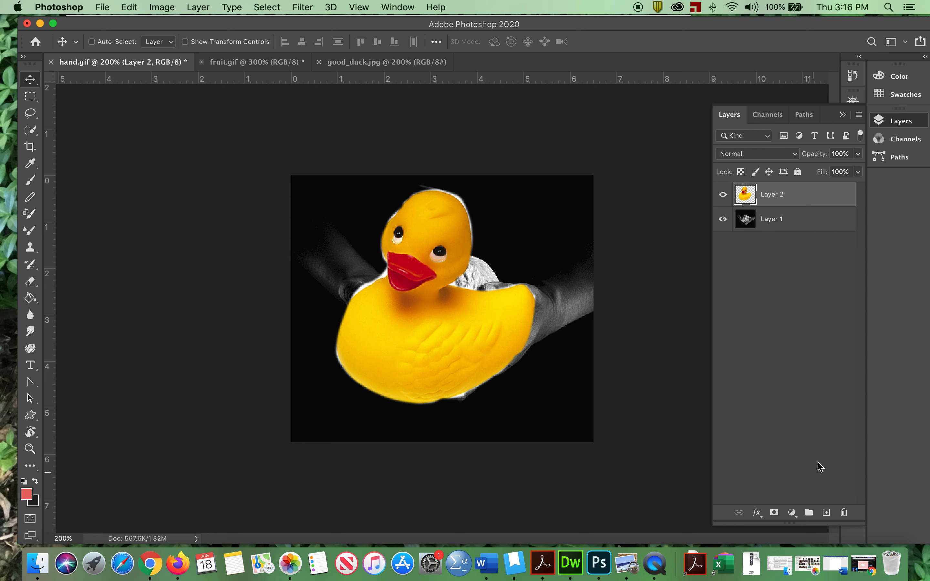
- Add a new layer above the duck layer and set the foreground colour to magenta, f21cf5
click(826, 514)
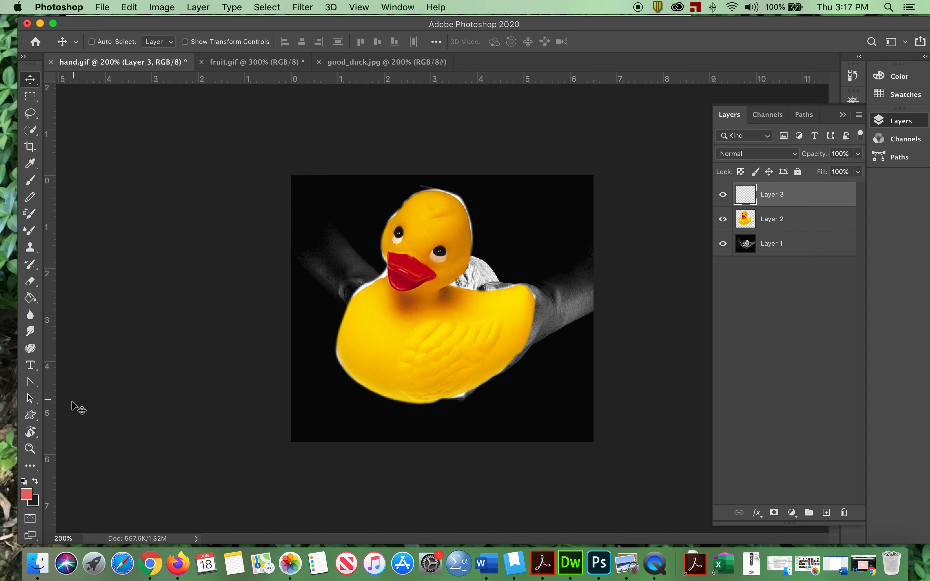
click(26, 495)
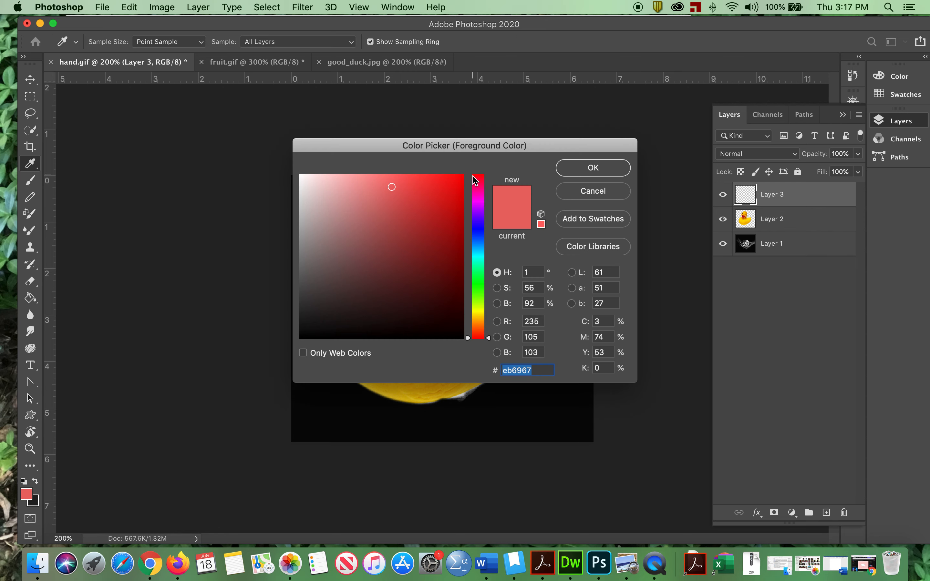
drag(471, 343, 468, 225)
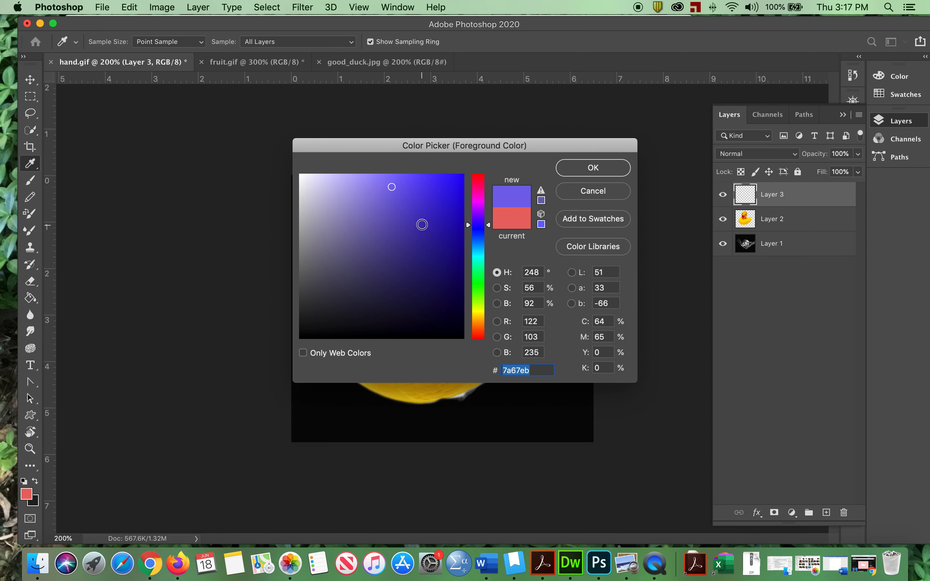
mouse_move(392, 188)
mouse_down()
mouse_move(376, 199)
mouse_move(426, 194)
mouse_move(428, 211)
mouse_move(424, 194)
mouse_up()
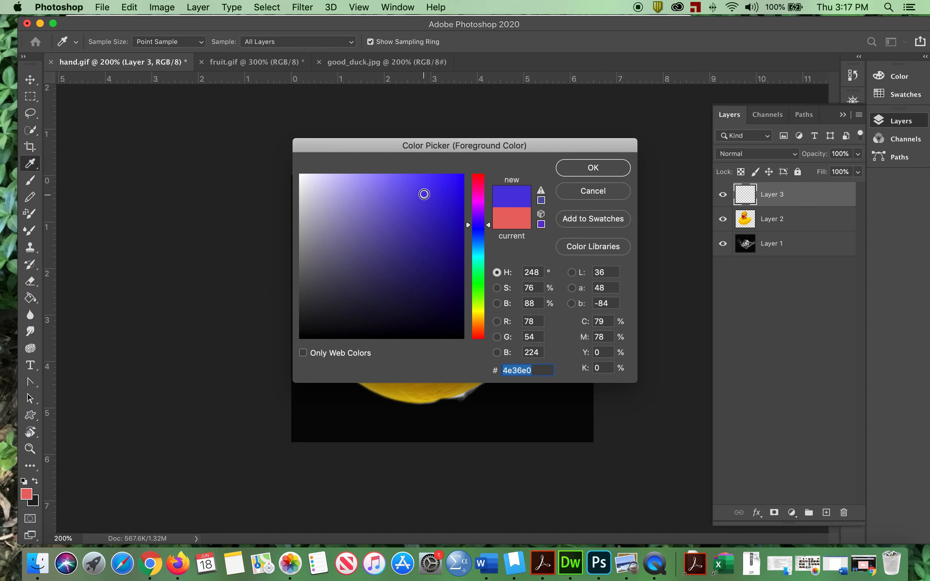
drag(424, 194, 441, 193)
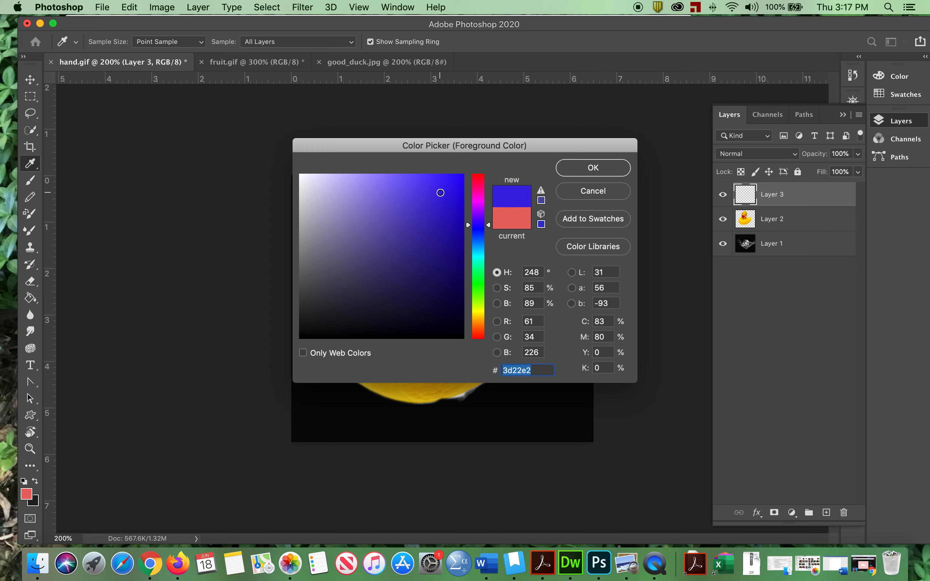
mouse_move(469, 226)
mouse_down()
mouse_move(472, 205)
mouse_move(442, 223)
mouse_move(418, 200)
mouse_move(445, 180)
mouse_up()
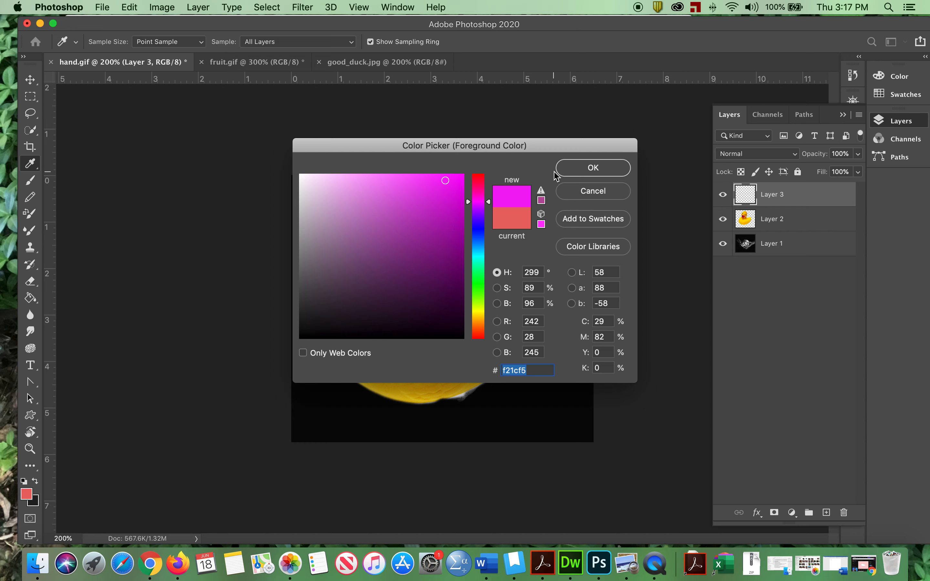
click(569, 172)
key(v)
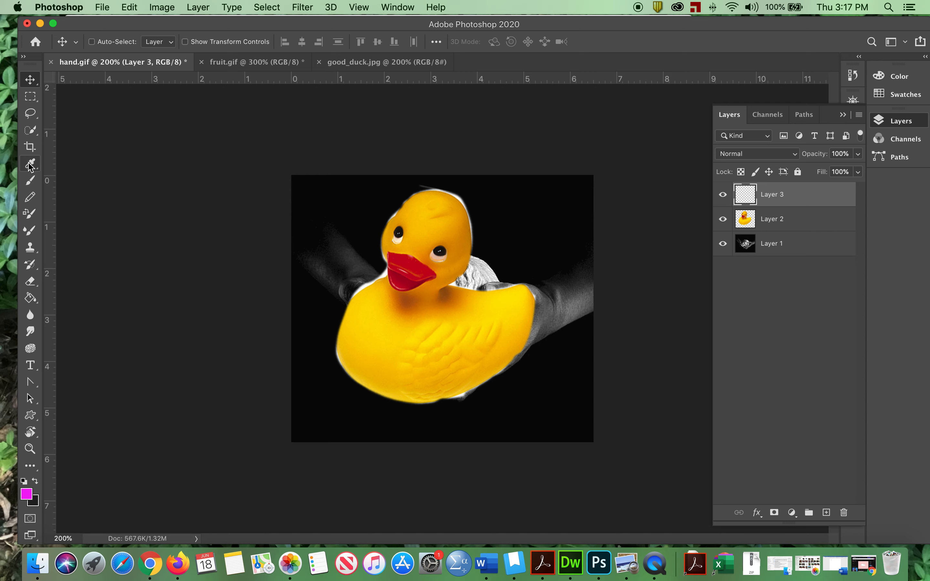
- Paint a loose magenta scribble across the duck with a soft brush of 28 px size and 17% hardness
click(31, 181)
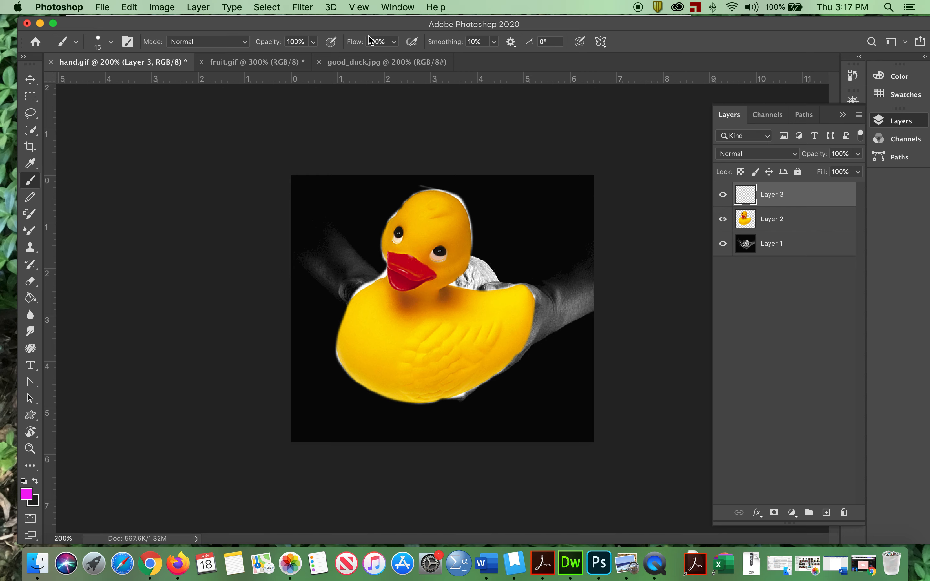
click(111, 42)
mouse_move(94, 83)
mouse_down()
mouse_move(121, 83)
mouse_move(102, 83)
mouse_up()
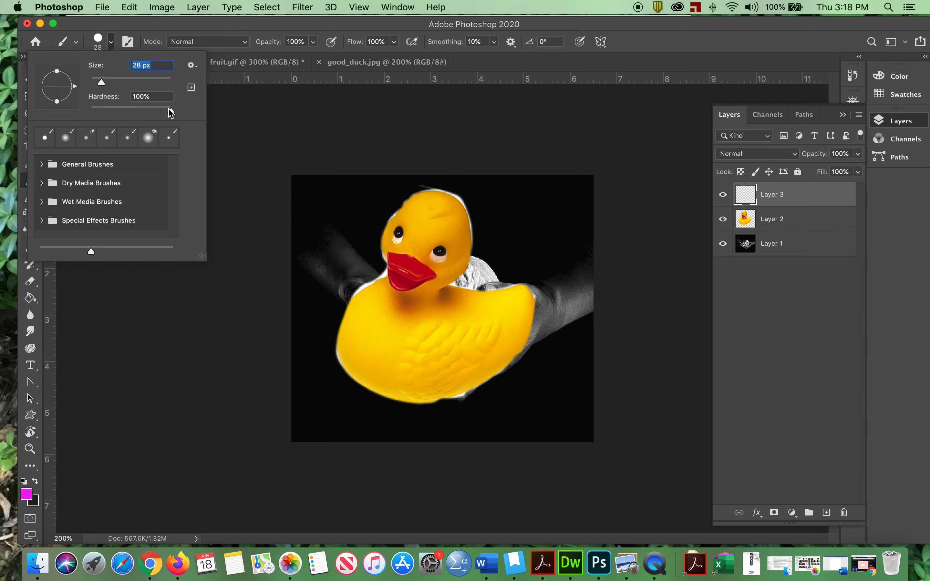
mouse_move(167, 109)
mouse_down()
mouse_move(105, 108)
mouse_move(137, 108)
mouse_move(124, 107)
mouse_move(128, 102)
mouse_up()
mouse_move(338, 215)
mouse_down()
mouse_move(429, 205)
mouse_move(386, 240)
mouse_move(411, 215)
mouse_move(439, 311)
mouse_move(449, 326)
mouse_move(472, 323)
mouse_move(486, 350)
mouse_move(545, 308)
mouse_move(556, 262)
mouse_move(425, 252)
mouse_move(346, 329)
mouse_move(356, 381)
mouse_move(417, 377)
mouse_move(423, 359)
mouse_move(386, 331)
mouse_move(432, 353)
mouse_up()
- Change the foreground colour to bright green, 7df51c, and paint a zigzag from the duck's head down its body
click(29, 494)
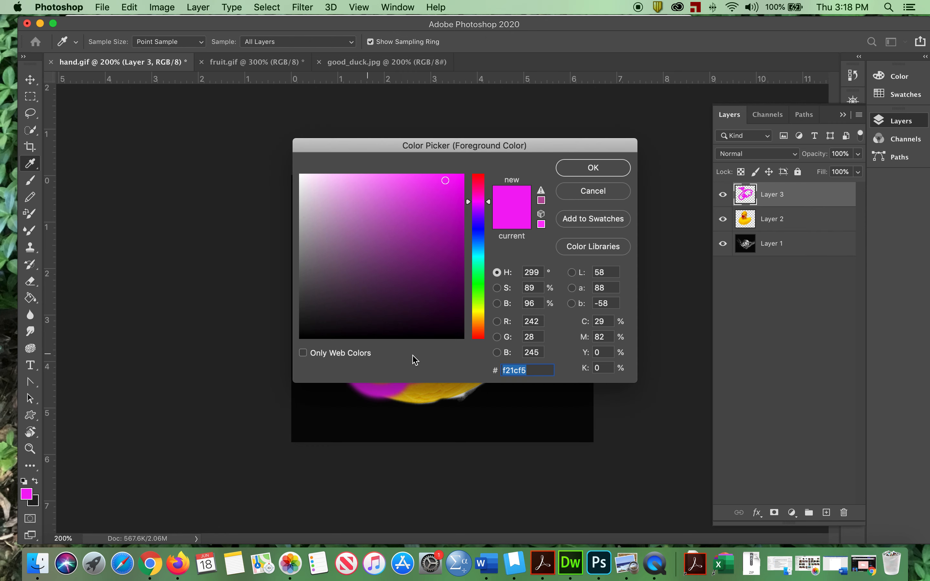
click(478, 296)
click(593, 168)
drag(448, 226, 489, 218)
mouse_move(409, 234)
mouse_down()
mouse_move(422, 259)
mouse_move(400, 304)
mouse_move(442, 385)
mouse_move(496, 404)
mouse_up()
- Enlarge the brush to 78 px and paint a thick green stroke diagonally from the canvas's upper-left corner
click(112, 42)
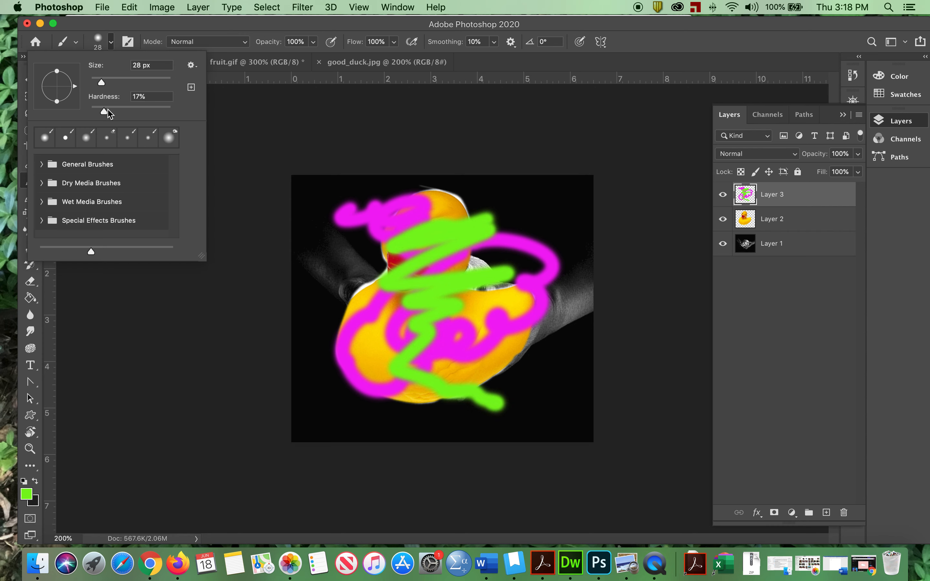
drag(105, 84, 125, 83)
mouse_move(305, 188)
mouse_down()
mouse_move(321, 243)
mouse_move(384, 278)
mouse_up()
- Change the foreground colour to blue, 1c40f5, and paint broad strokes over the duck's head and the arm beside its tail
click(26, 494)
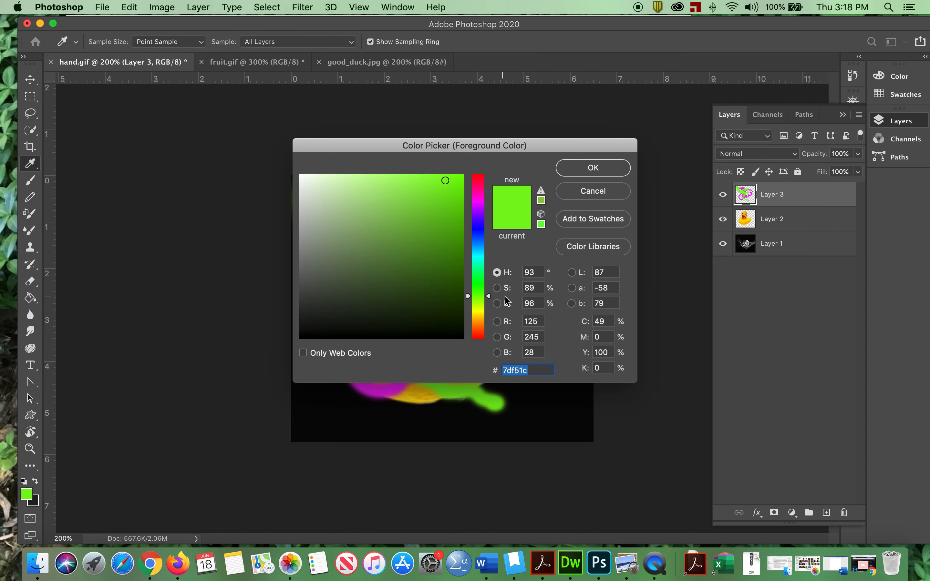
click(480, 234)
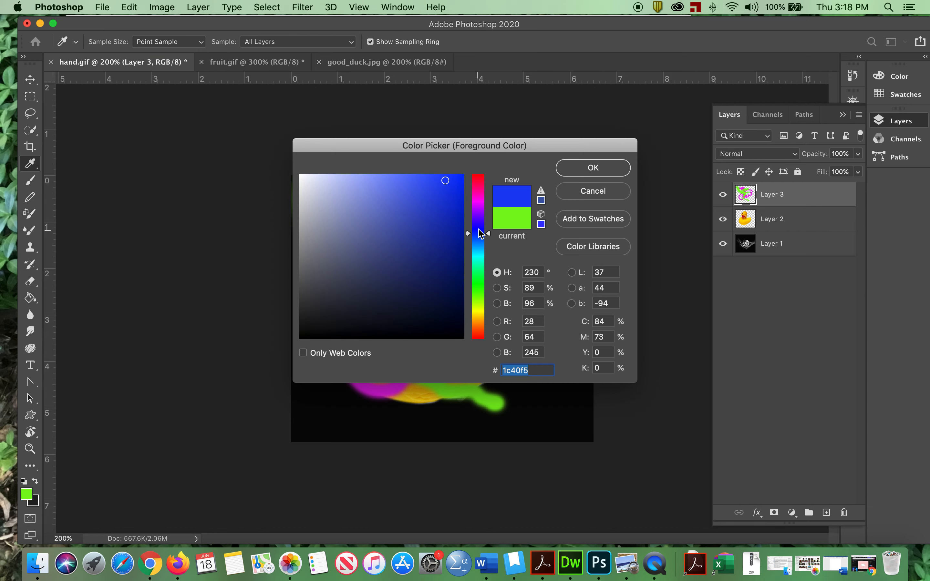
click(577, 173)
mouse_move(527, 226)
mouse_down()
mouse_move(418, 249)
mouse_move(406, 216)
mouse_move(424, 245)
mouse_move(566, 264)
mouse_move(556, 310)
mouse_move(567, 336)
mouse_move(549, 346)
mouse_up()
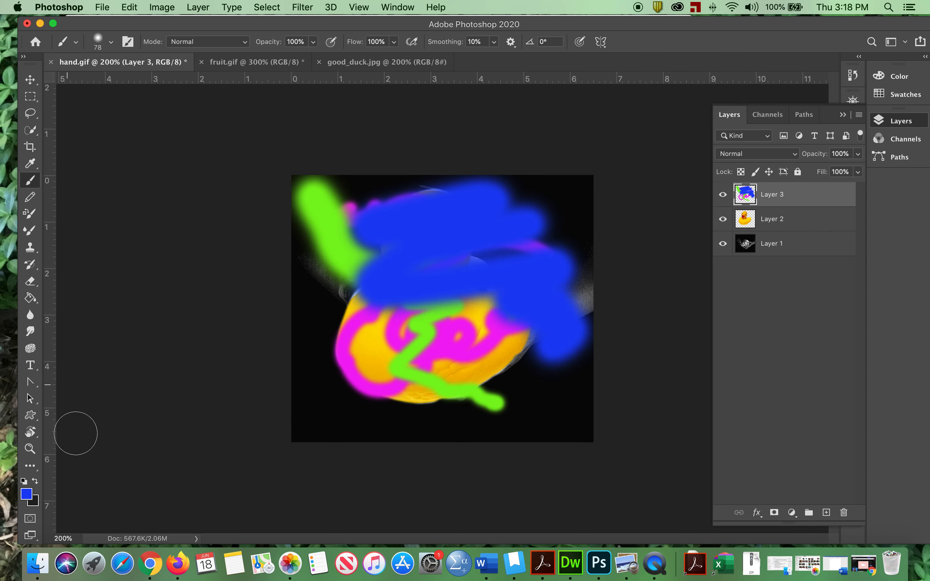
- Change the foreground colour to red and dab nine soft spots scattered across the image
click(28, 494)
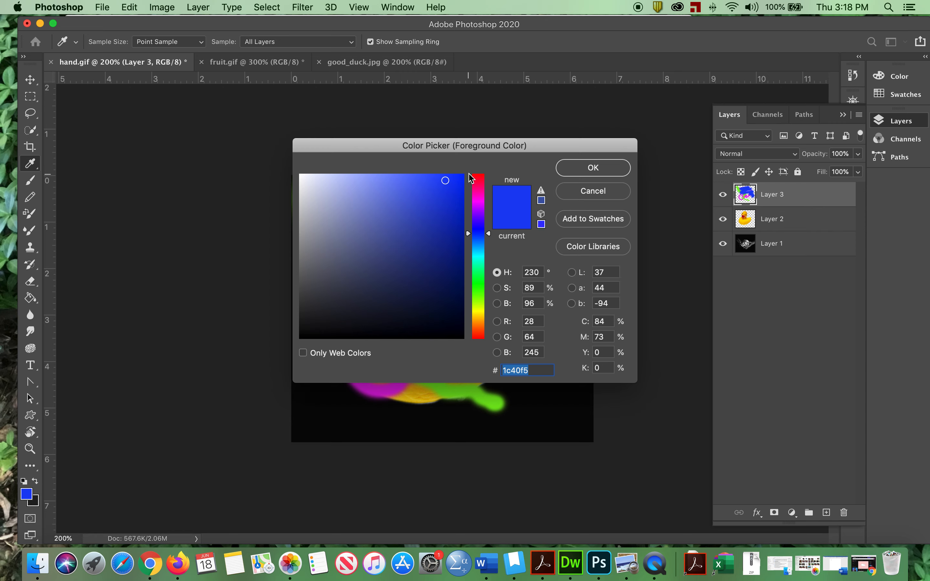
click(480, 178)
click(593, 168)
click(400, 237)
click(350, 312)
click(447, 359)
click(500, 294)
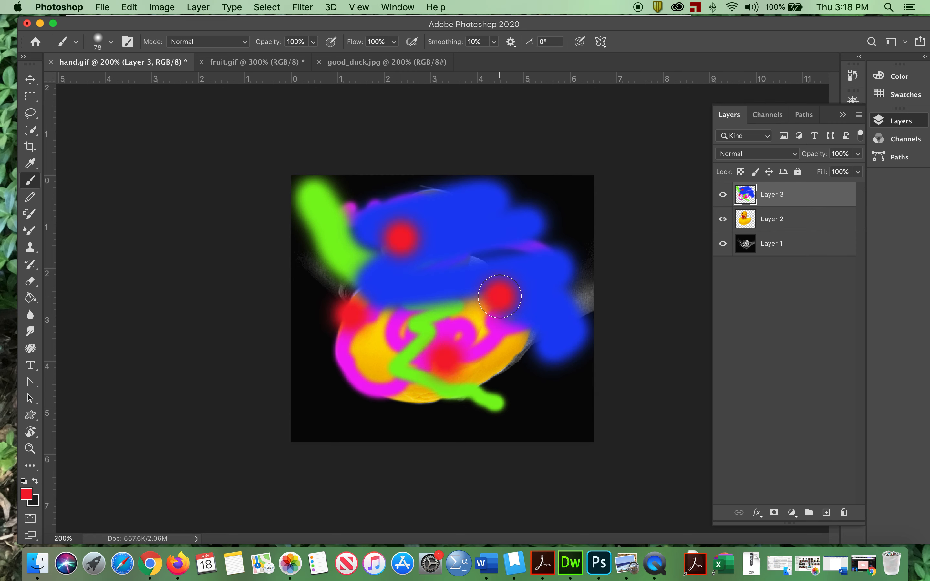
click(516, 242)
click(561, 324)
click(517, 395)
click(424, 401)
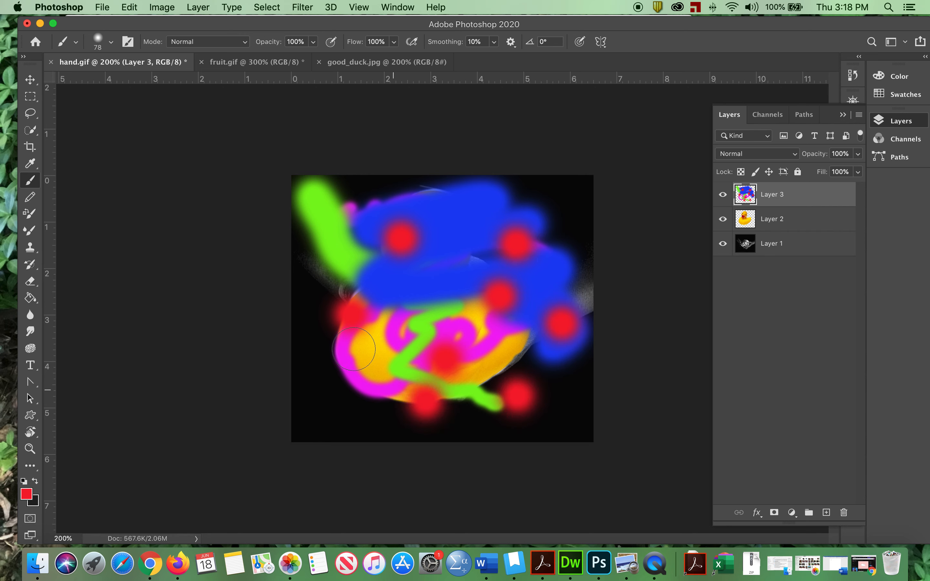
click(326, 240)
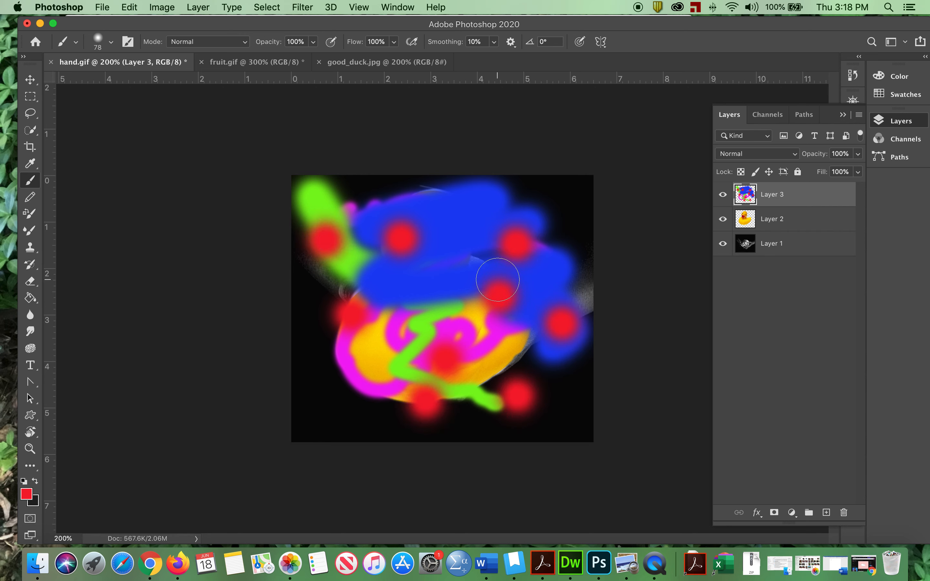
- Hide Layer 2 and Layer 1 to view the paint layer on its own, and show both again
click(722, 219)
click(723, 243)
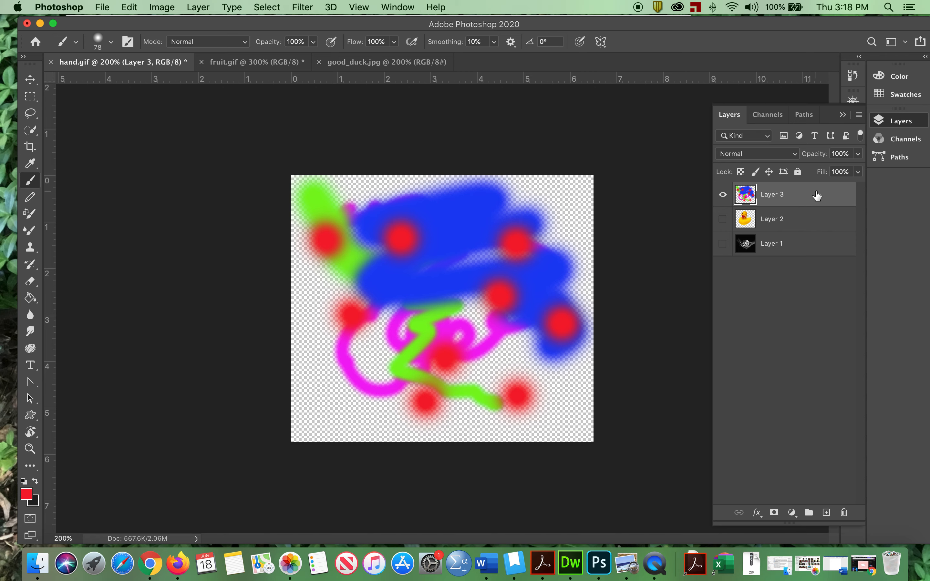
click(723, 218)
click(723, 243)
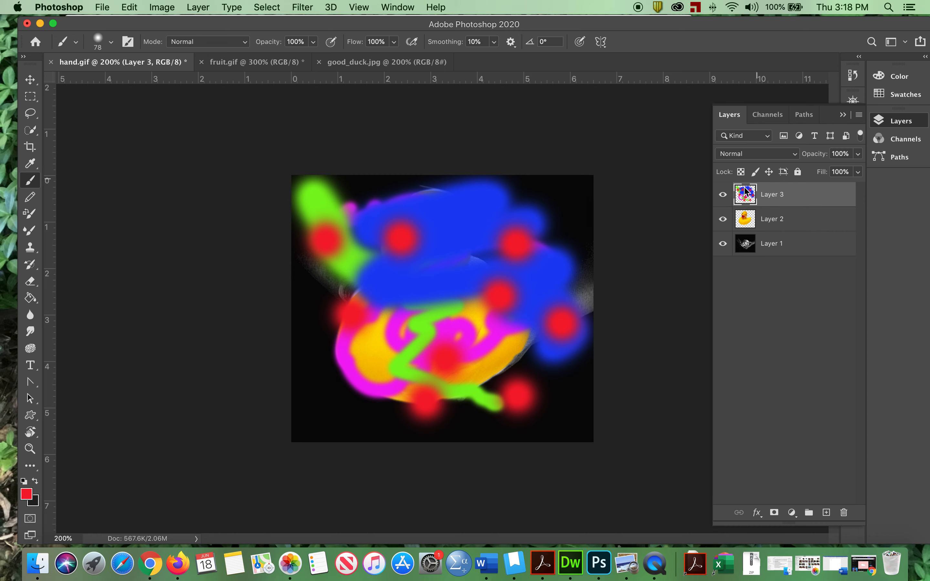
- Set Layer 3's blending mode to Overlay and paint red over the forearms on both sides of the duck
click(748, 154)
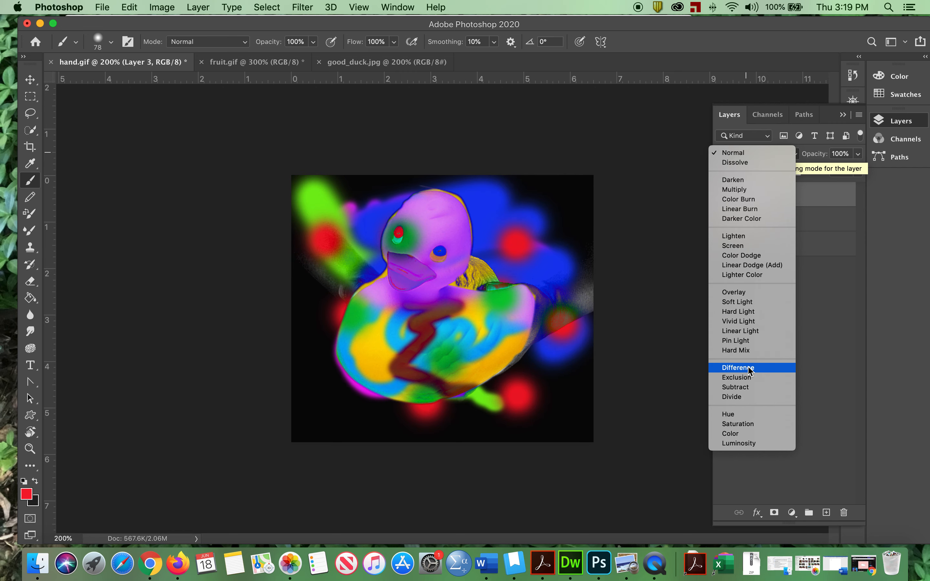
click(740, 298)
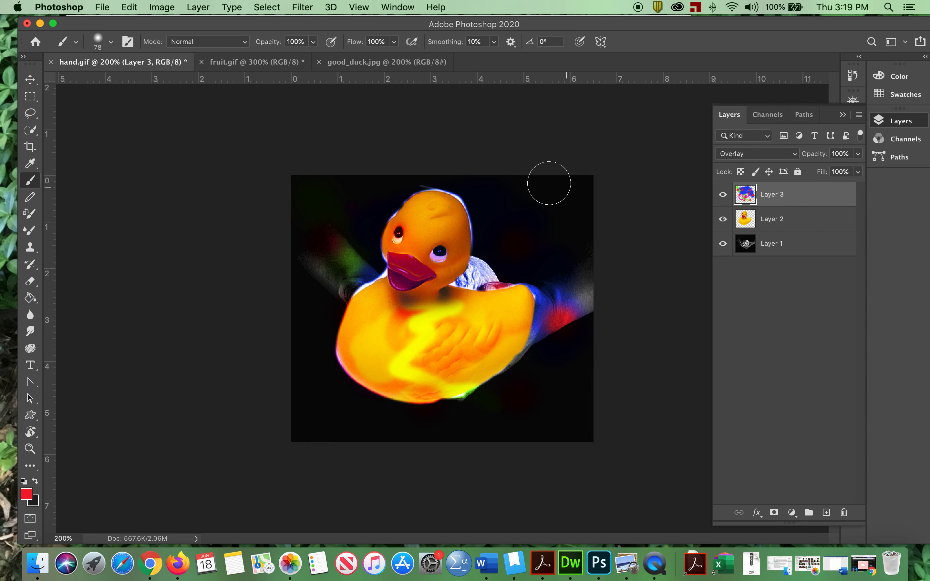
drag(604, 287, 584, 287)
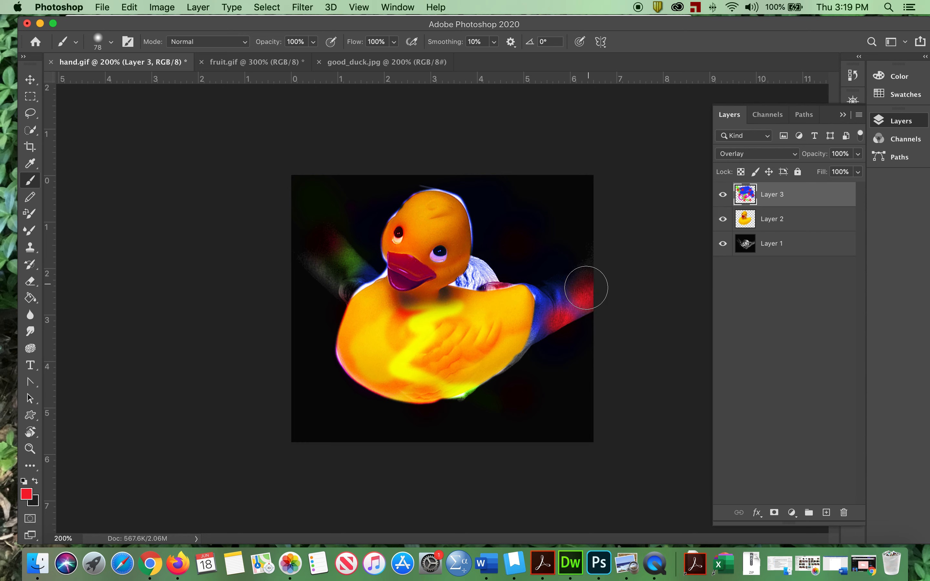
mouse_move(297, 242)
mouse_down()
mouse_move(331, 239)
mouse_move(346, 249)
mouse_move(330, 266)
mouse_move(363, 244)
mouse_move(341, 262)
mouse_up()
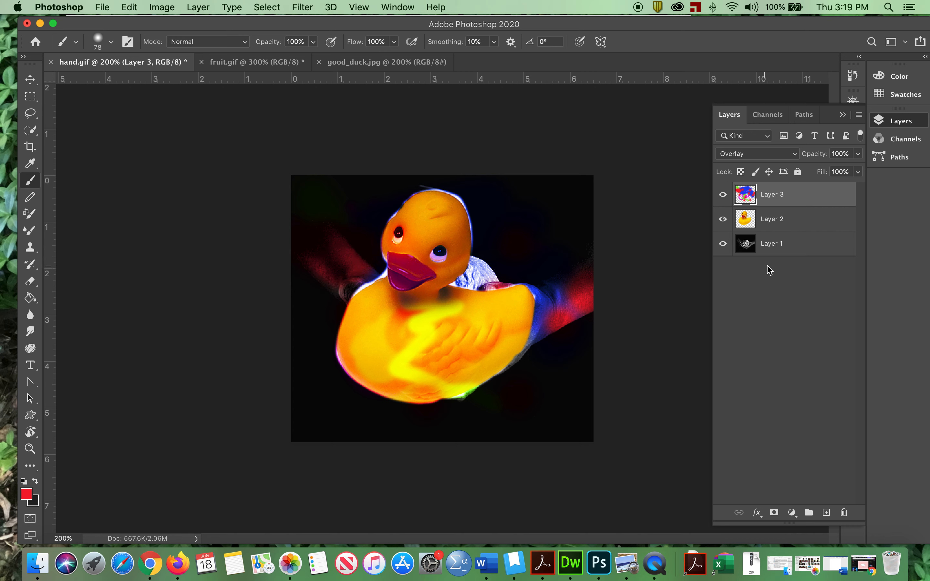
- Add a new layer directly above Layer 1 and paint black over the white sculpted hair showing behind the duck's neck
click(779, 247)
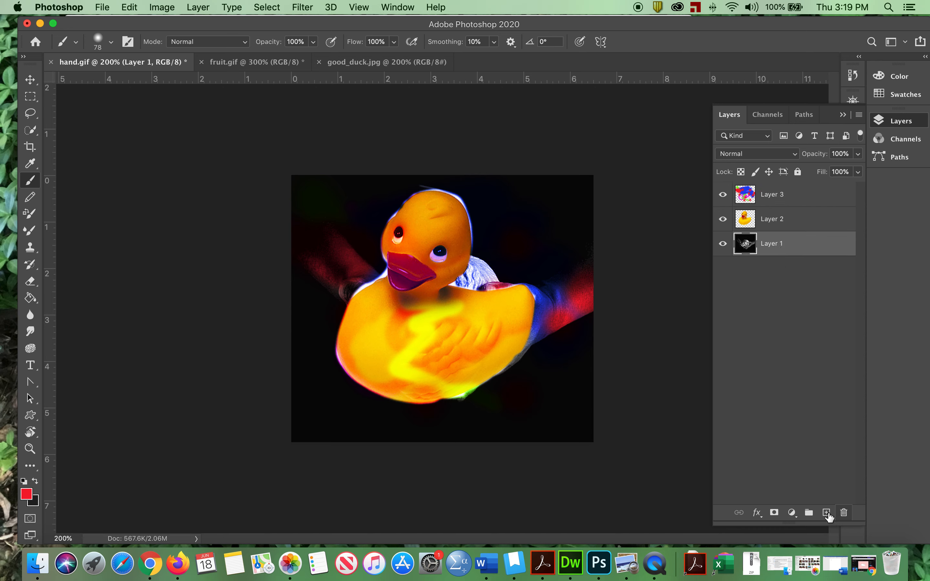
click(826, 513)
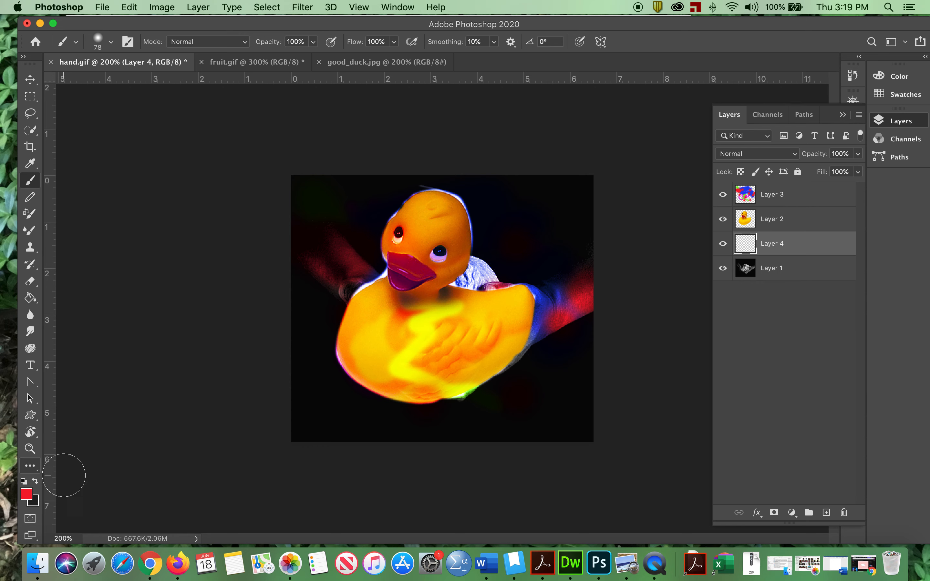
click(35, 481)
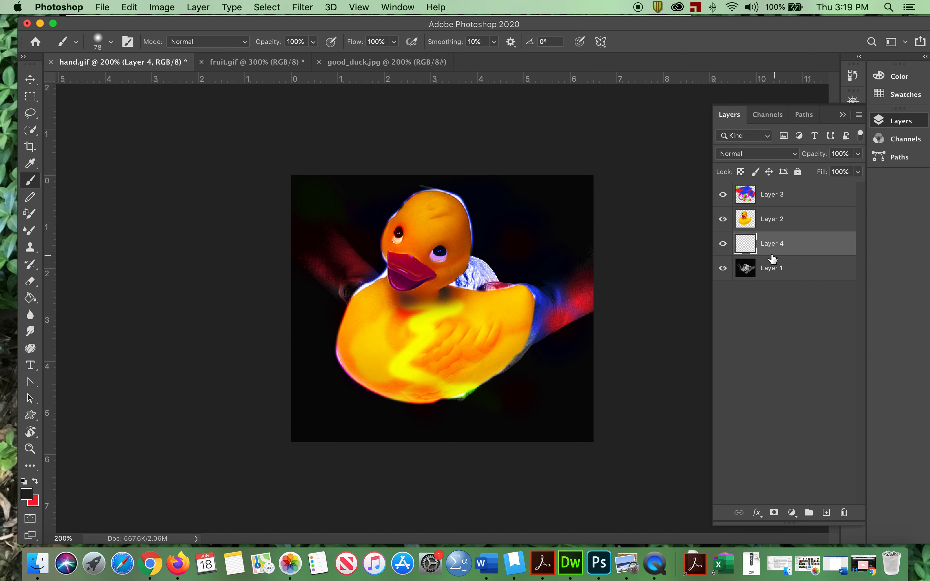
drag(489, 263, 456, 275)
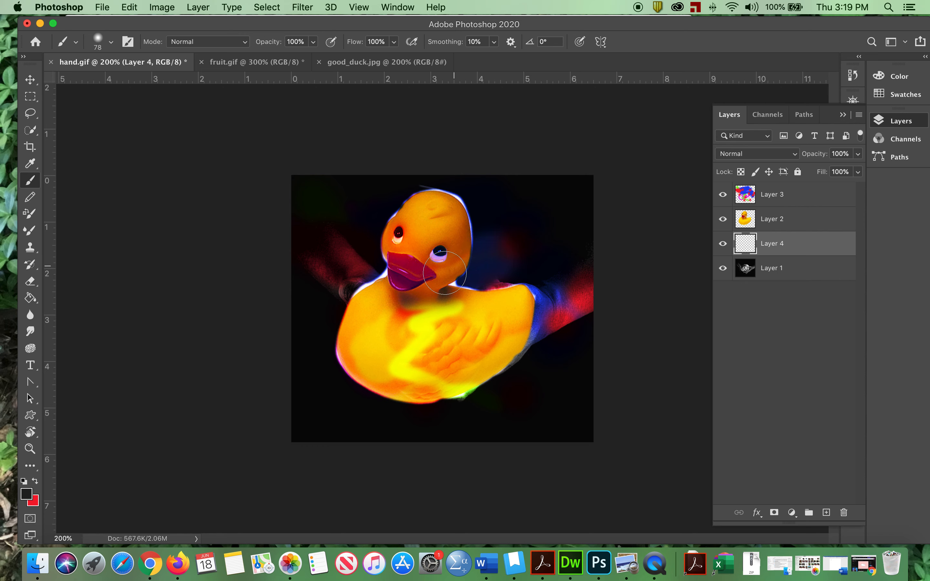
drag(464, 246, 473, 267)
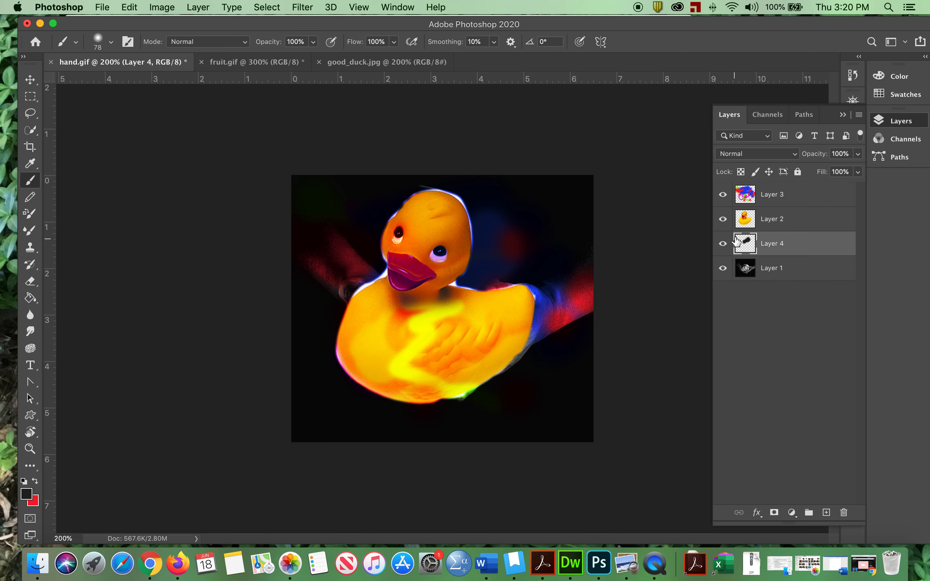
- Hide the duck layer to inspect the black paint beneath it, and restore the layer's visibility
click(722, 220)
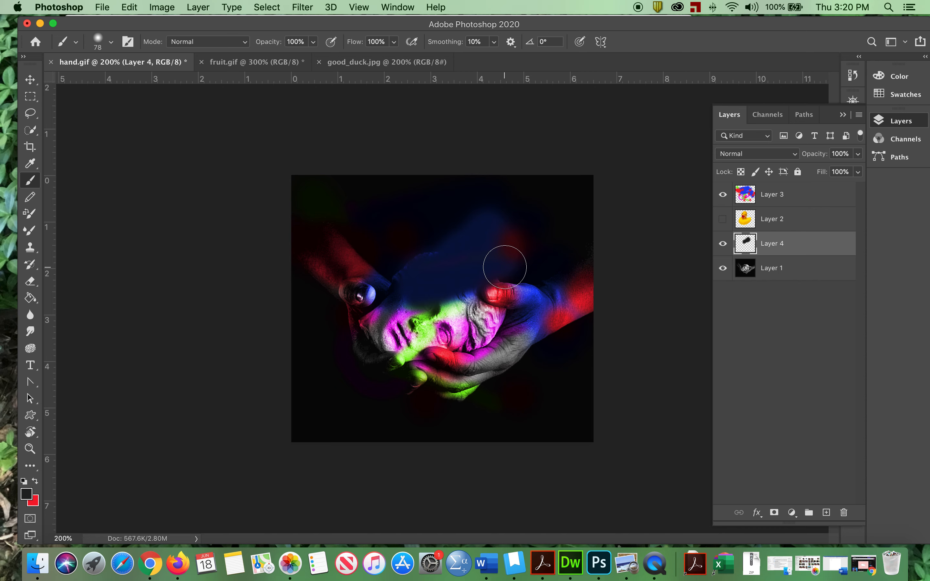
key(super+z)
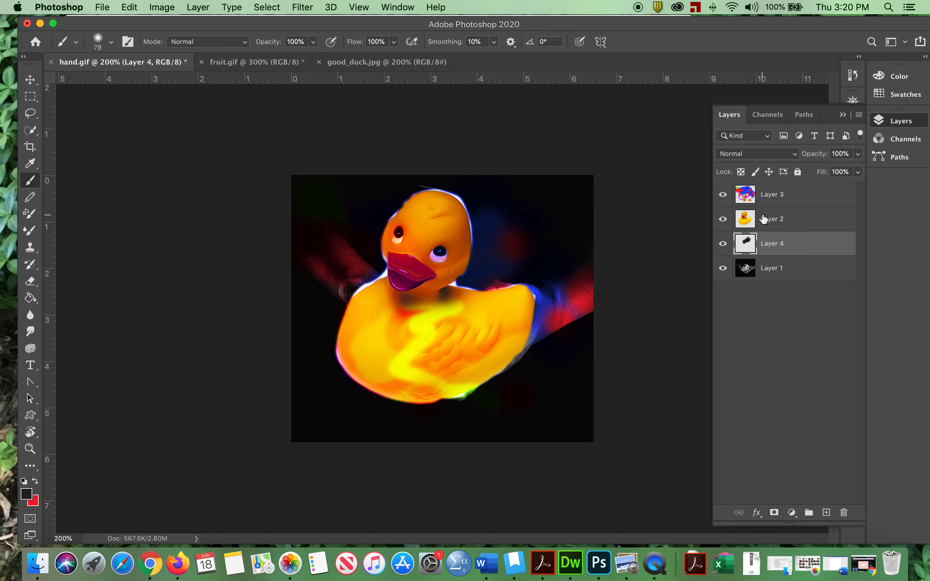
- Undo the black paint on Layer 4 and repaint a smaller black patch over the white hair behind the duck's neck
key(super+z)
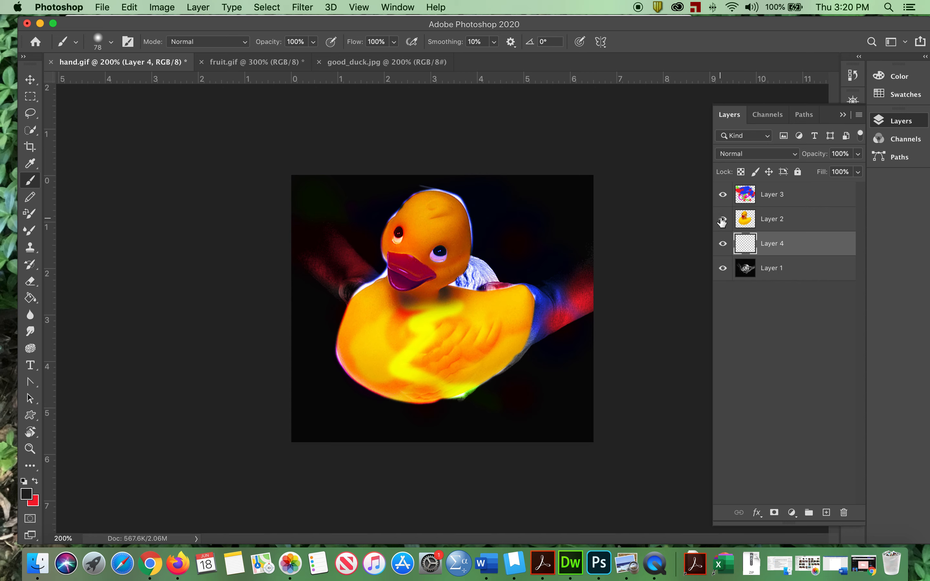
mouse_move(504, 247)
mouse_down()
mouse_move(459, 263)
mouse_move(493, 254)
mouse_move(473, 253)
mouse_move(445, 270)
mouse_move(496, 255)
mouse_move(459, 255)
mouse_move(532, 259)
mouse_up()
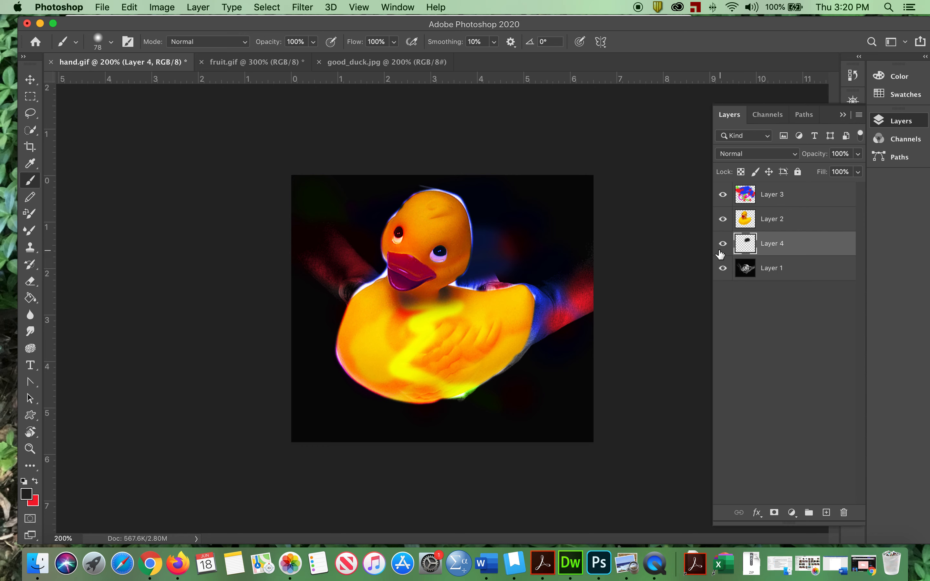
- Lower the duck layer's opacity to 52% and add a layer mask to it
click(782, 219)
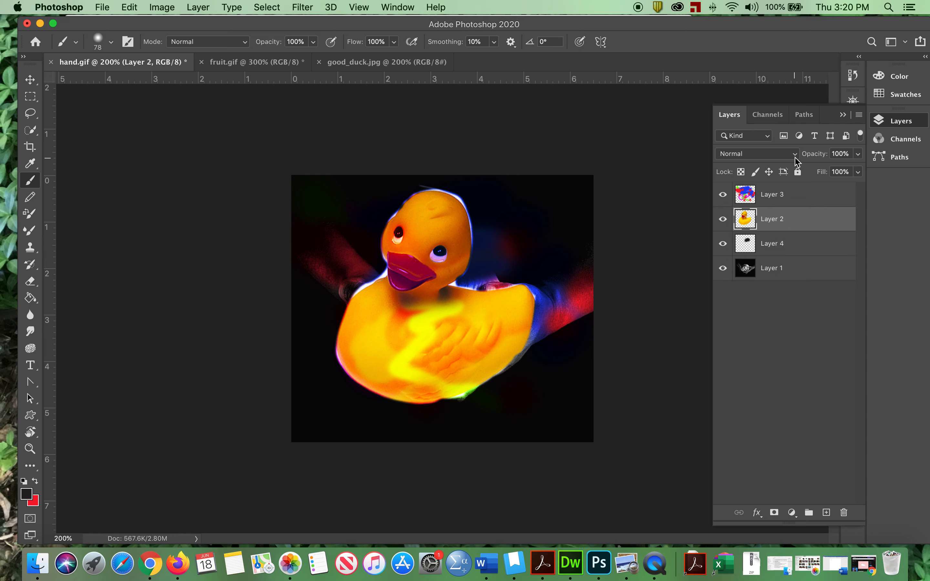
drag(858, 158, 829, 172)
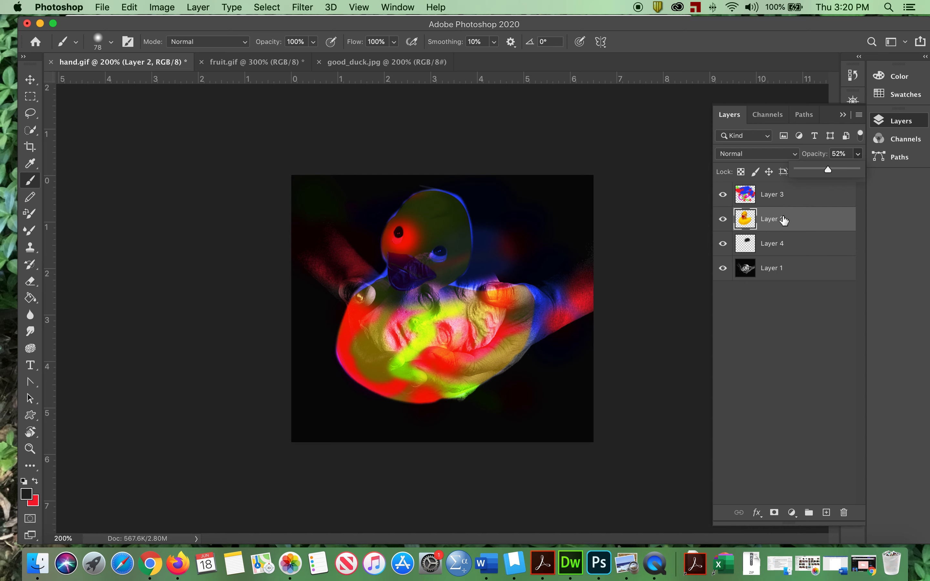
click(774, 514)
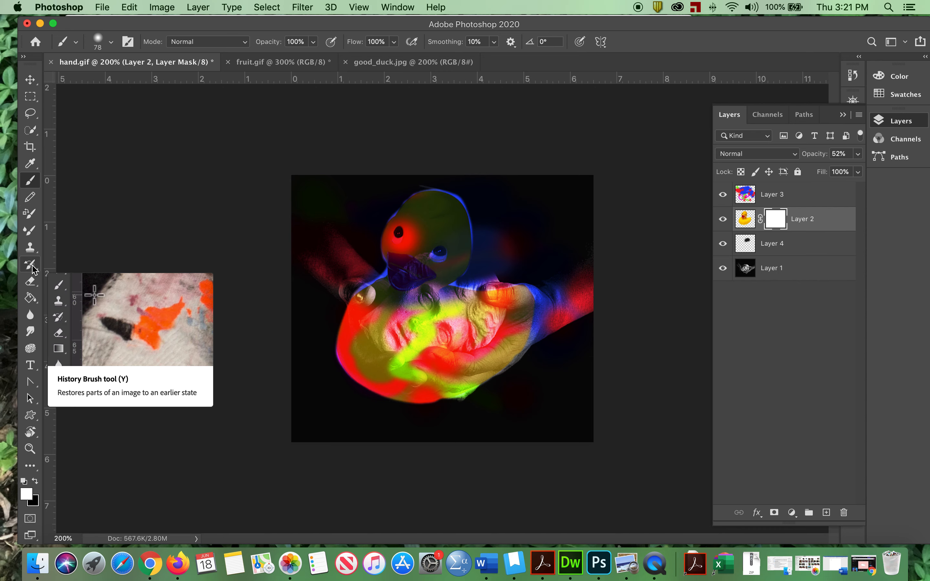
- Use the Eraser tool on Layer 2's mask to hide the duck over both thumbs and the fingers of the supporting hand
click(31, 283)
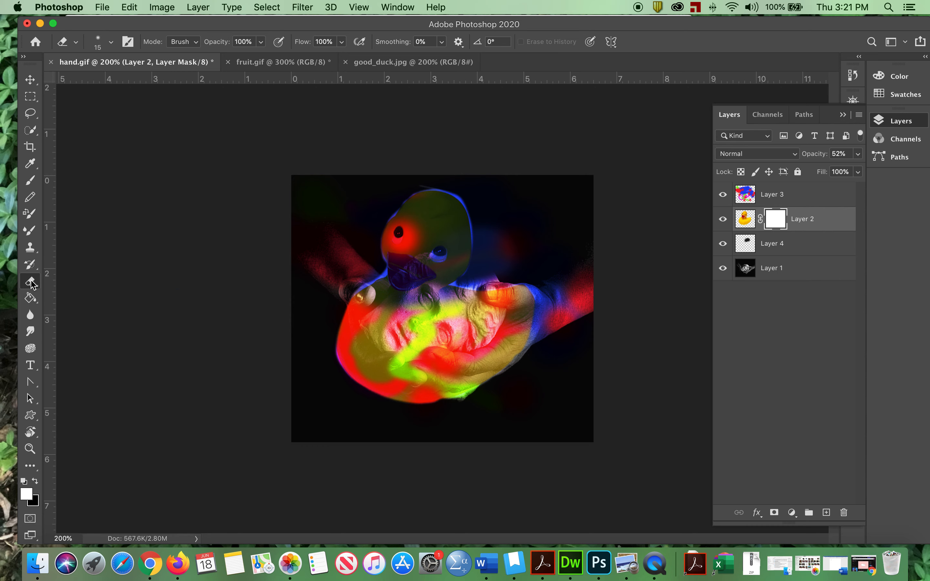
right_click(39, 286)
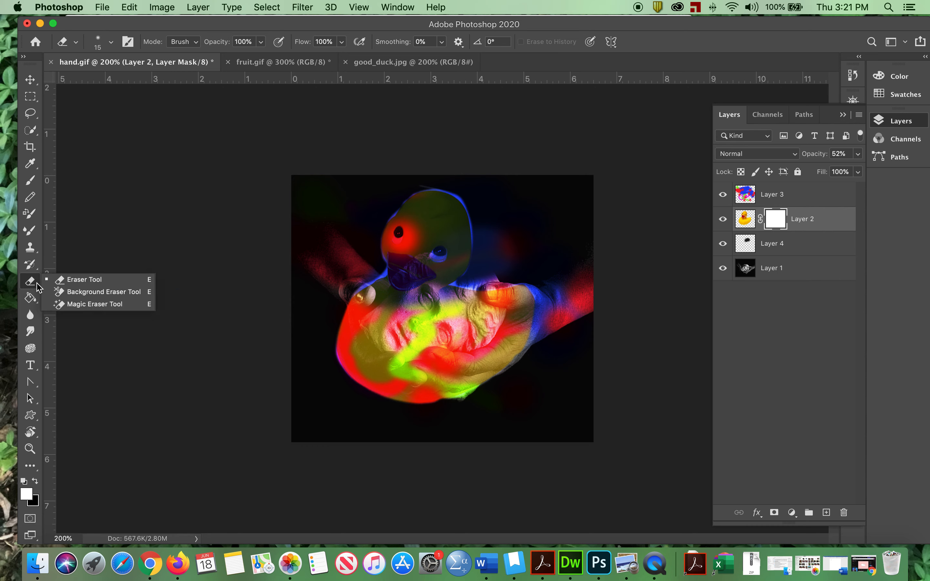
click(73, 280)
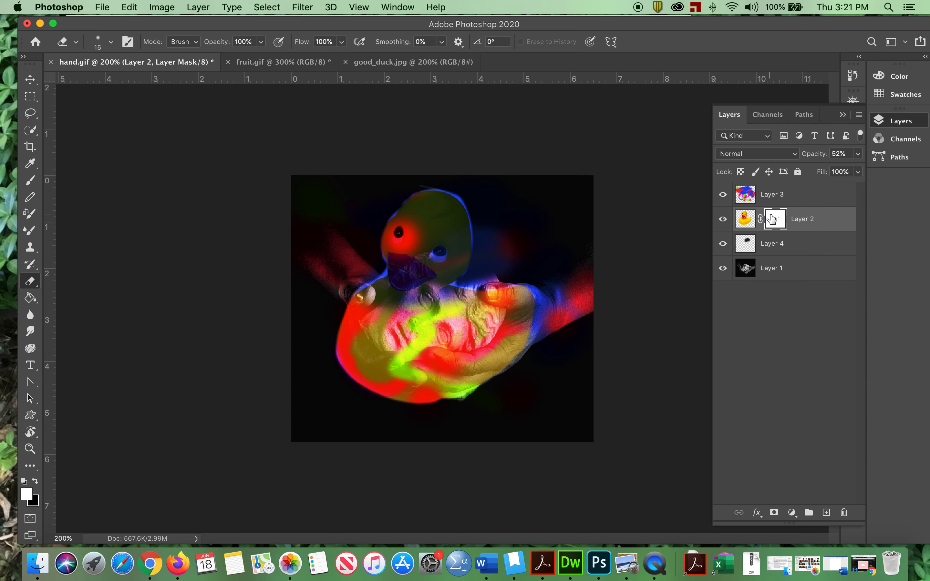
mouse_move(488, 290)
mouse_down()
mouse_move(508, 290)
mouse_move(481, 294)
mouse_move(495, 300)
mouse_move(527, 291)
mouse_move(511, 302)
mouse_up()
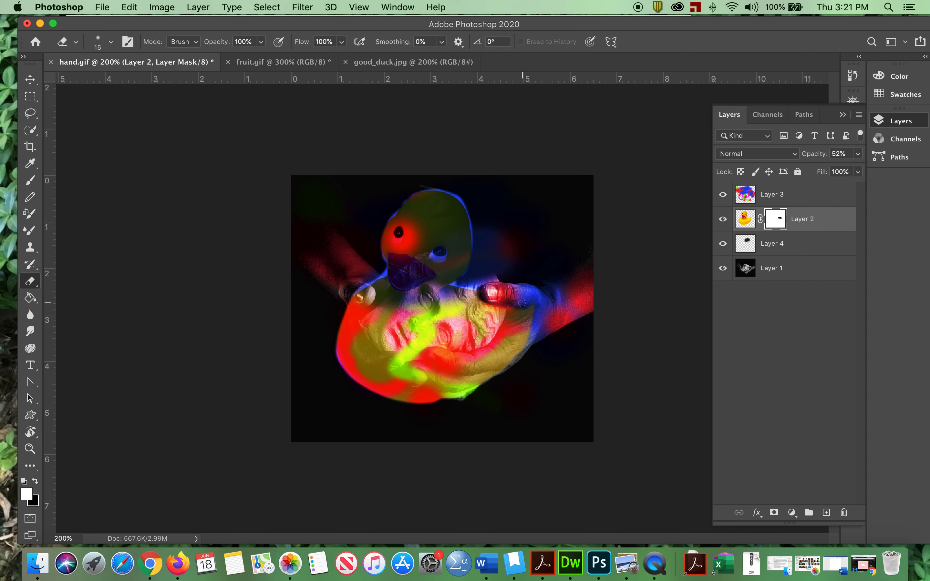
mouse_move(477, 350)
mouse_down()
mouse_move(425, 359)
mouse_move(488, 357)
mouse_move(463, 370)
mouse_move(411, 368)
mouse_move(446, 383)
mouse_move(411, 376)
mouse_move(459, 387)
mouse_move(479, 381)
mouse_move(452, 383)
mouse_move(491, 377)
mouse_move(482, 373)
mouse_move(497, 371)
mouse_up()
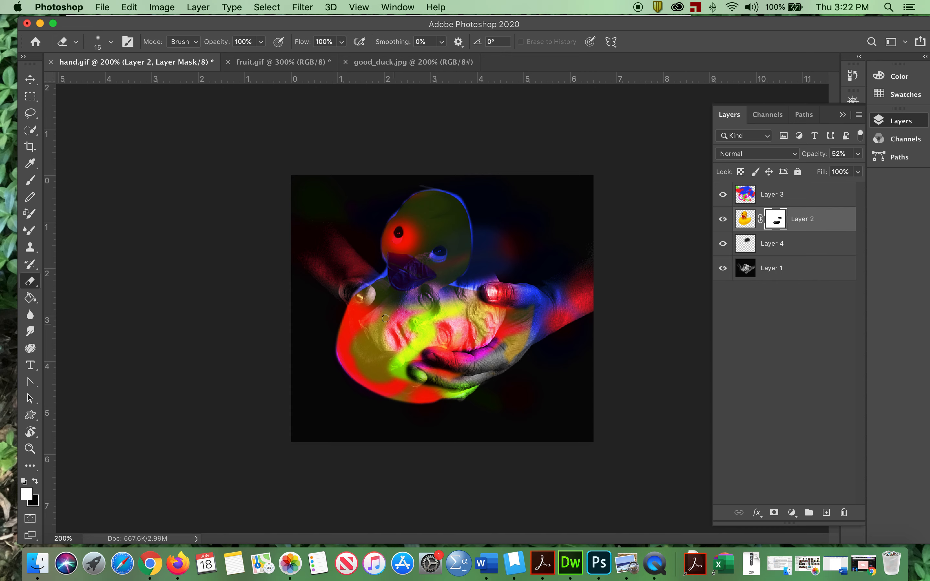
drag(363, 288, 368, 300)
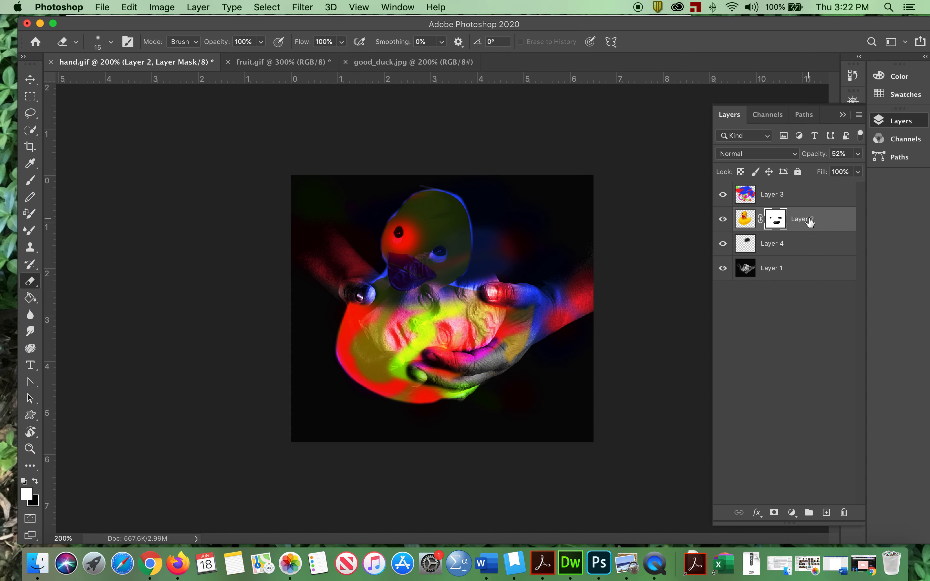
- Set the opacity of Layer 2, the duck layer, to 100%
click(745, 219)
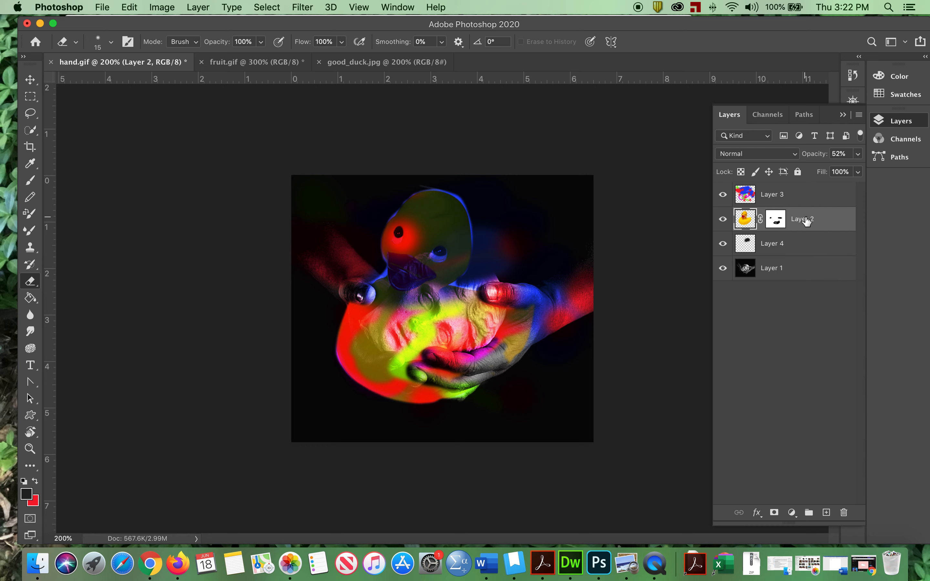
click(857, 154)
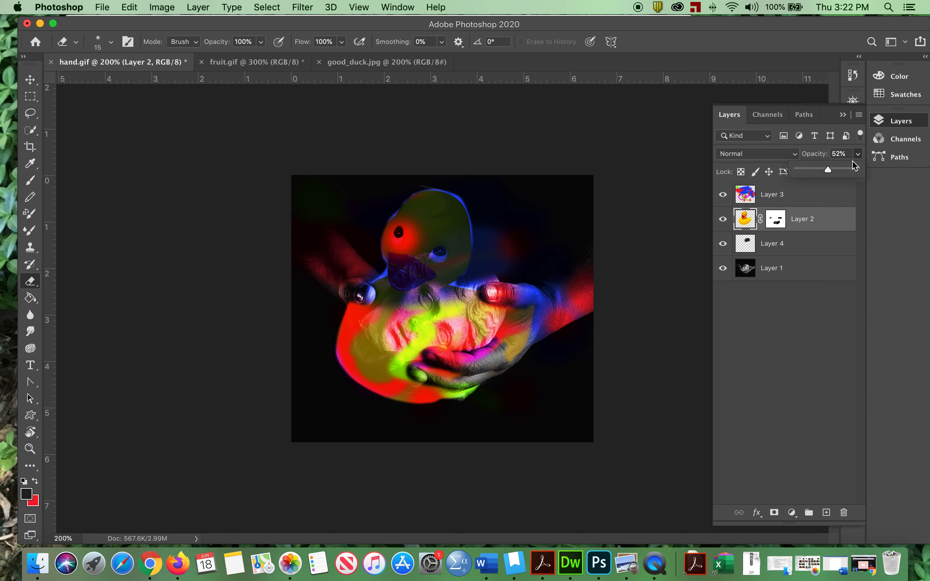
drag(828, 171, 871, 175)
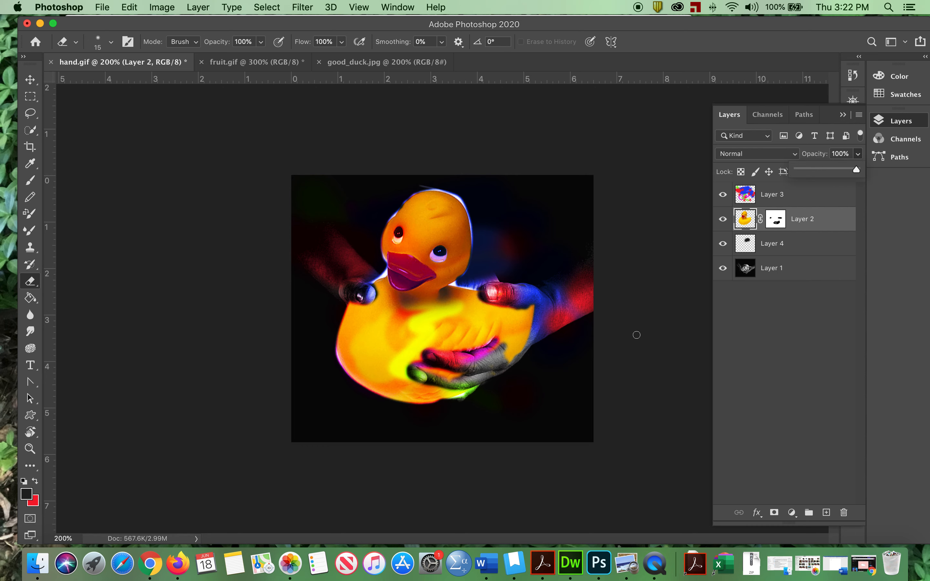
- Erase on Layer 2's mask to hide the duck's tail over the palm, plus a short streak up the wing
click(775, 219)
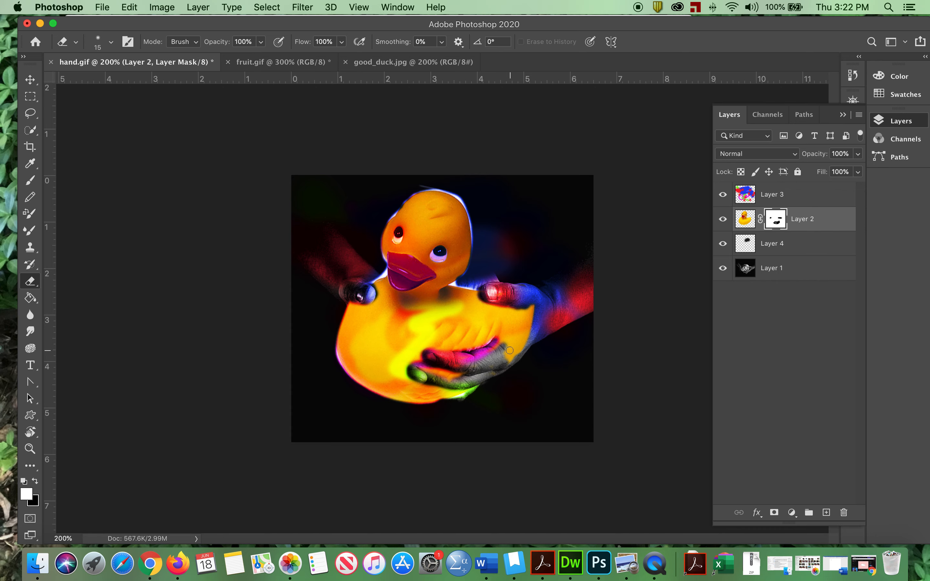
mouse_move(497, 345)
mouse_down()
mouse_move(532, 311)
mouse_move(507, 346)
mouse_move(546, 334)
mouse_move(496, 357)
mouse_move(518, 307)
mouse_move(506, 331)
mouse_move(513, 340)
mouse_move(536, 318)
mouse_up()
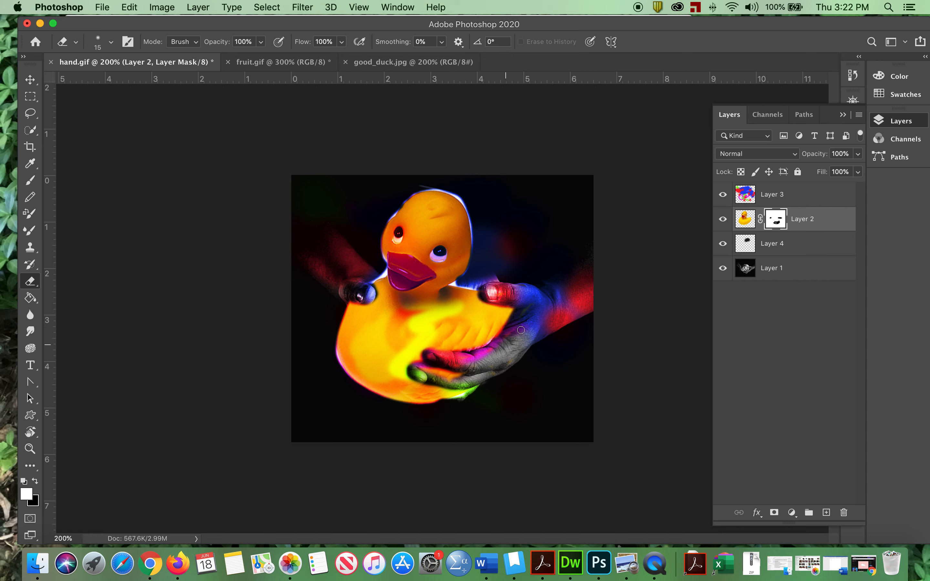
drag(472, 352, 465, 316)
- Switch to the Brush tool with white as the paint color for Layer 2's mask
click(32, 183)
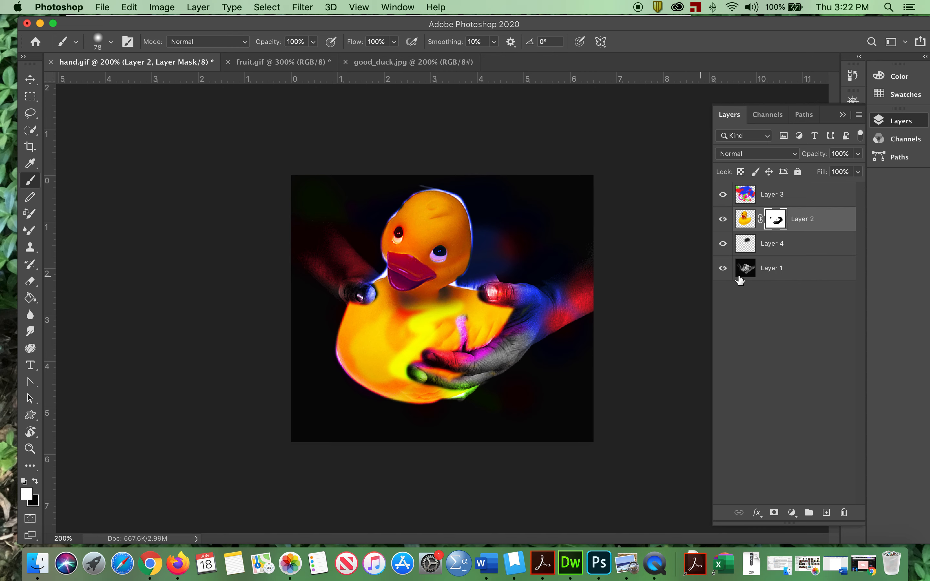